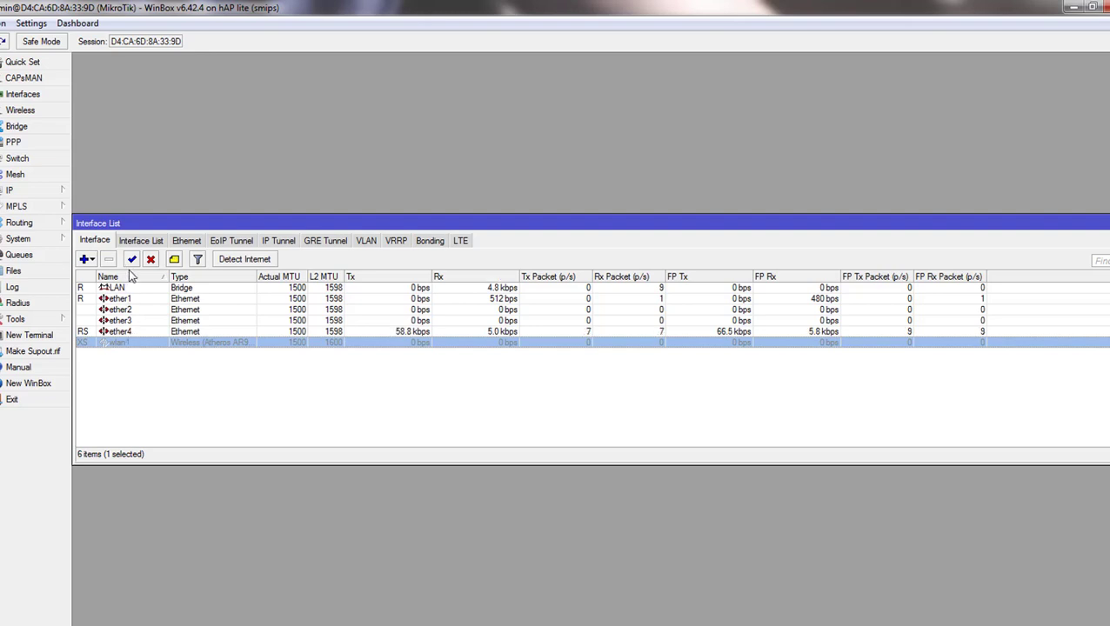
# Step: Enable the wlan1 wireless interface and display the port list of the LAN bridge
pyautogui.click(132, 262)
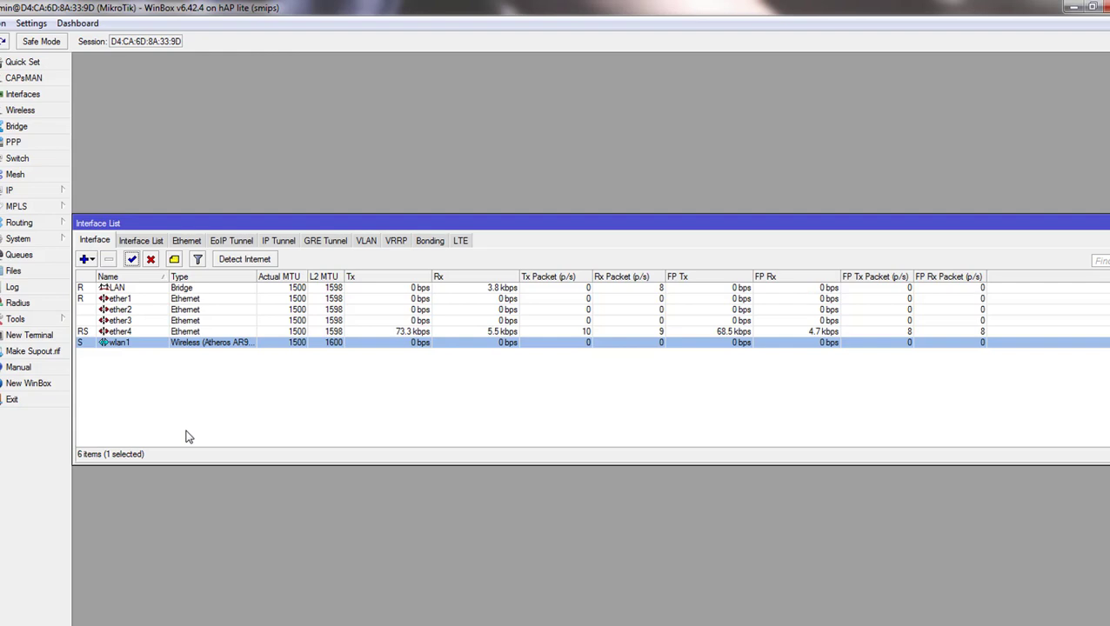
pyautogui.click(18, 127)
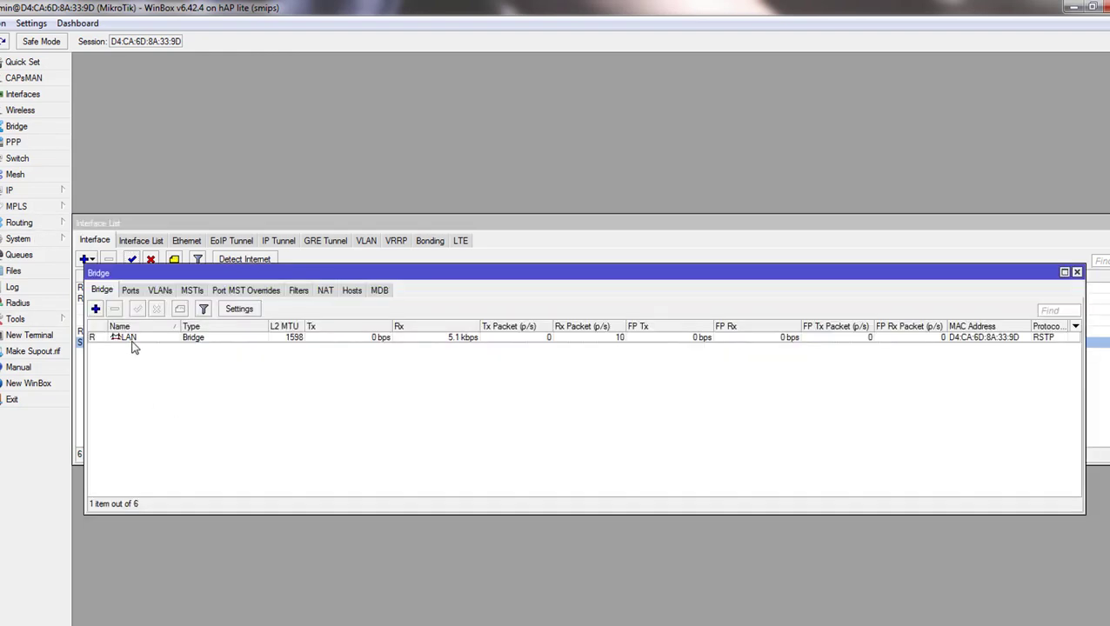
pyautogui.click(131, 291)
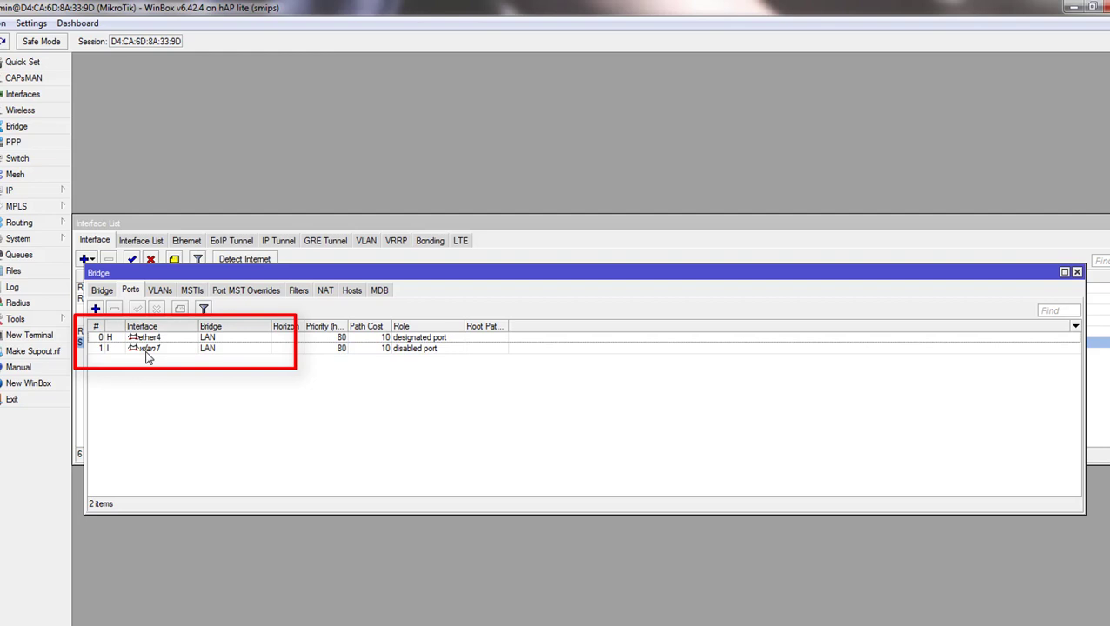
# Step: Examine the Local Network entry in the router's IP address list and check its interface assignment
pyautogui.click(26, 189)
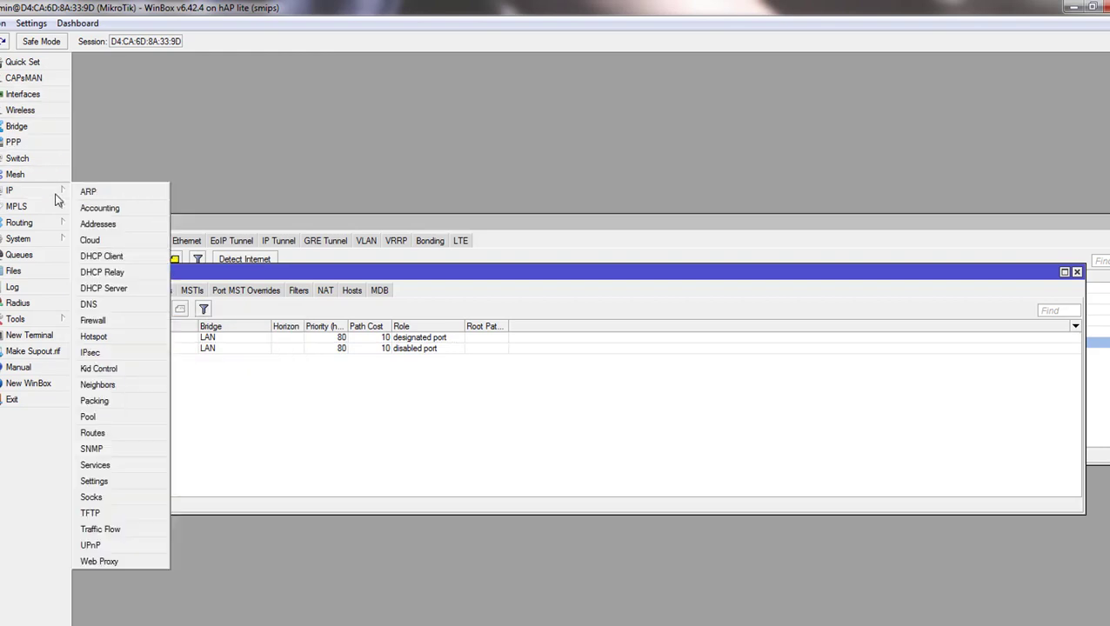
pyautogui.click(94, 223)
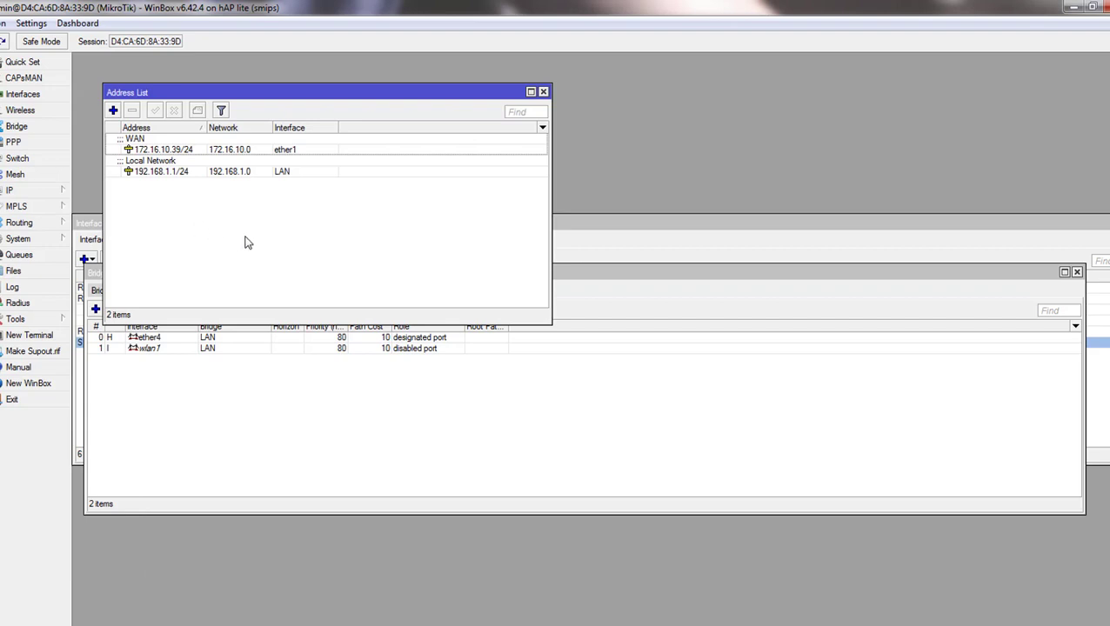
pyautogui.click(222, 173)
pyautogui.doubleClick(222, 173)
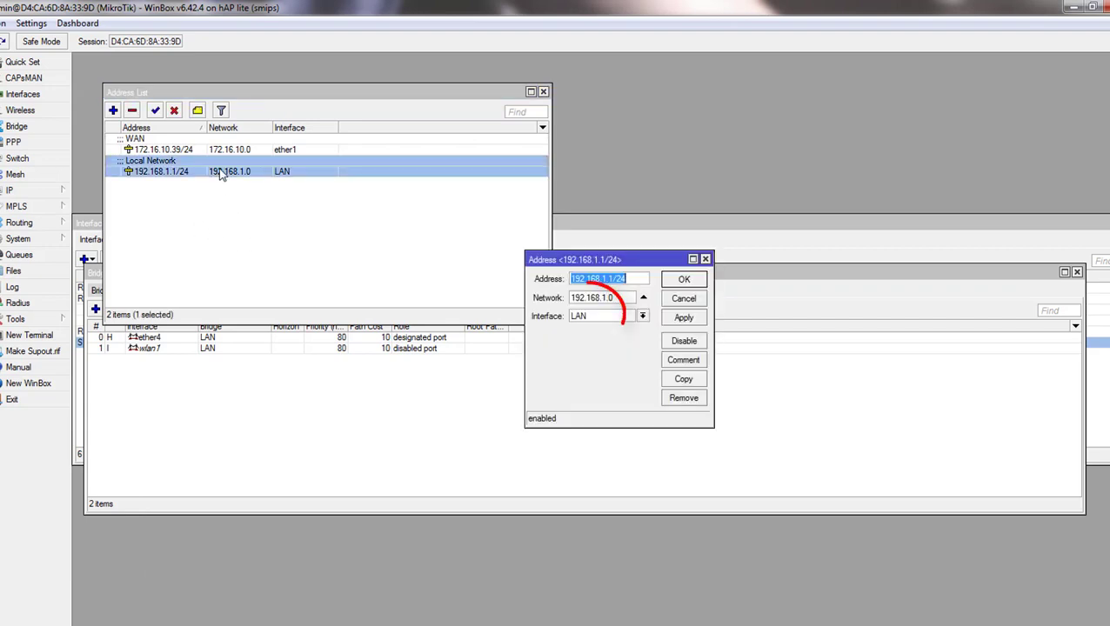
pyautogui.click(585, 321)
pyautogui.click(584, 323)
pyautogui.click(683, 281)
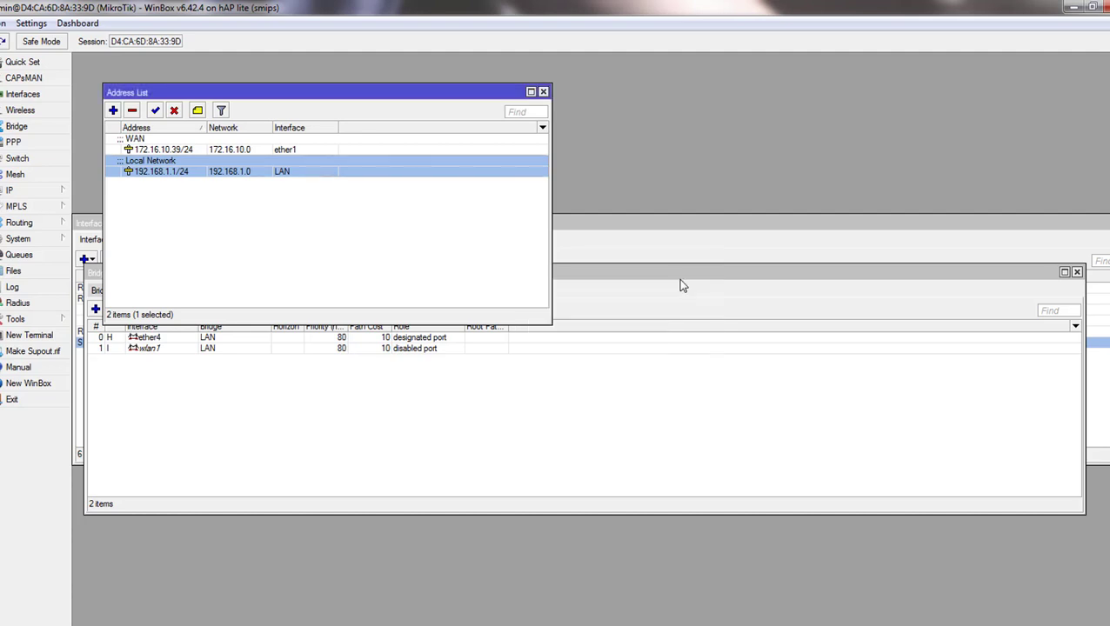
# Step: Check which interface the dhcp1 server uses, and close the DHCP server, address list and bridge windows
pyautogui.click(52, 191)
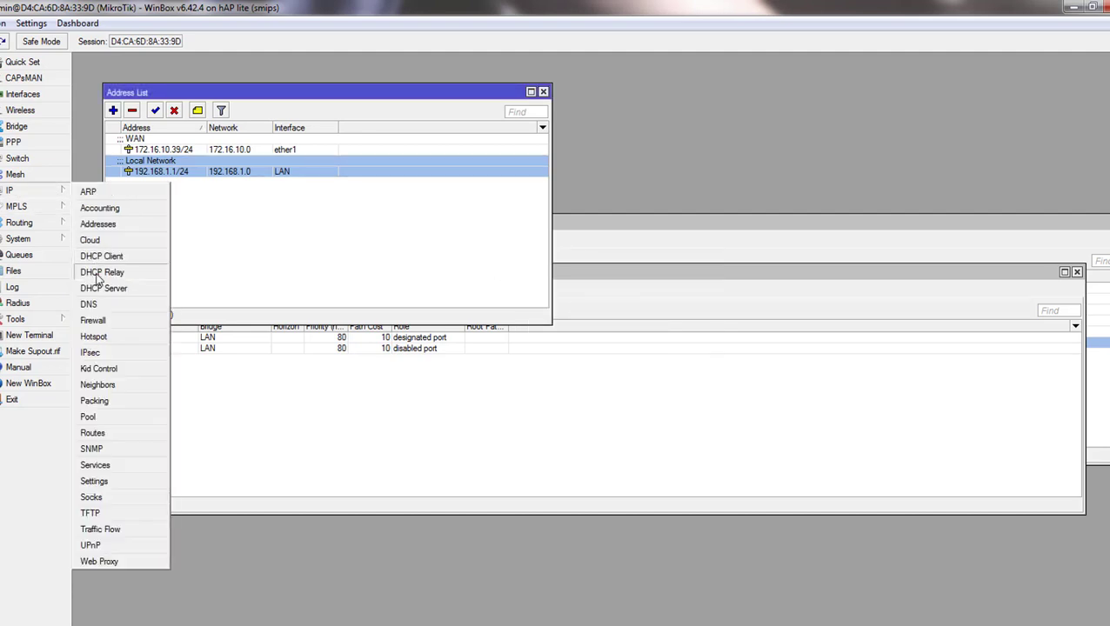
pyautogui.click(340, 291)
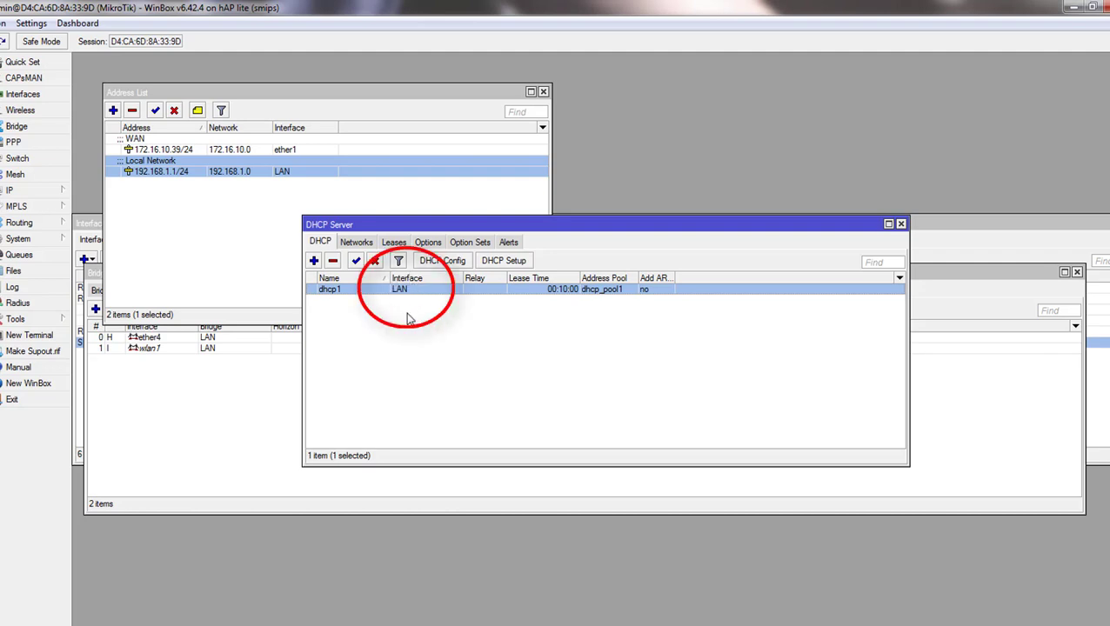
pyautogui.click(902, 225)
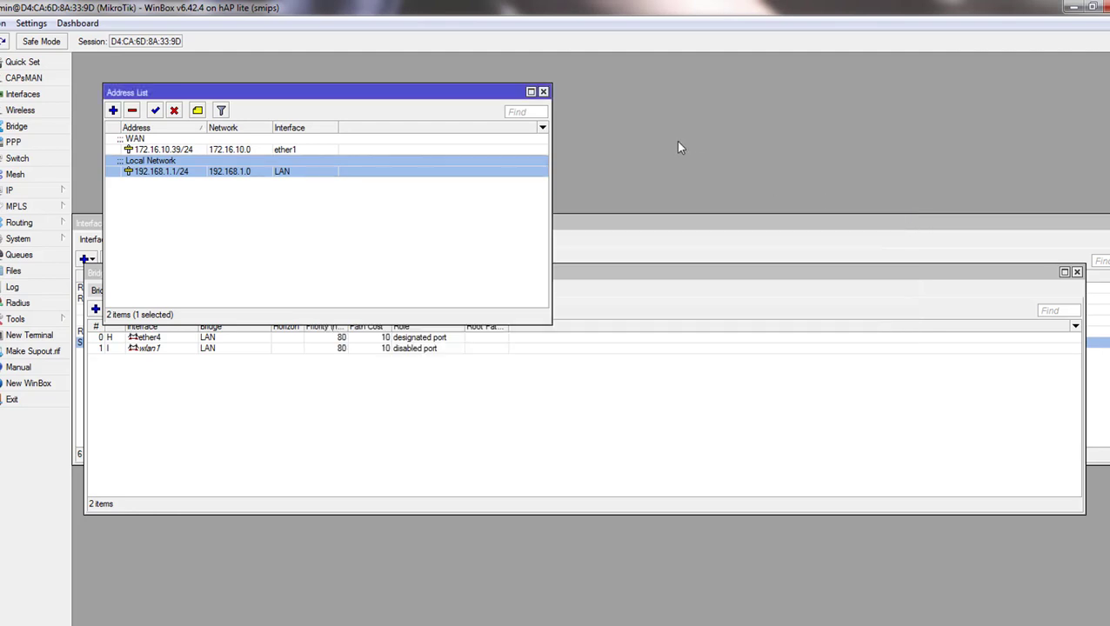
pyautogui.click(542, 92)
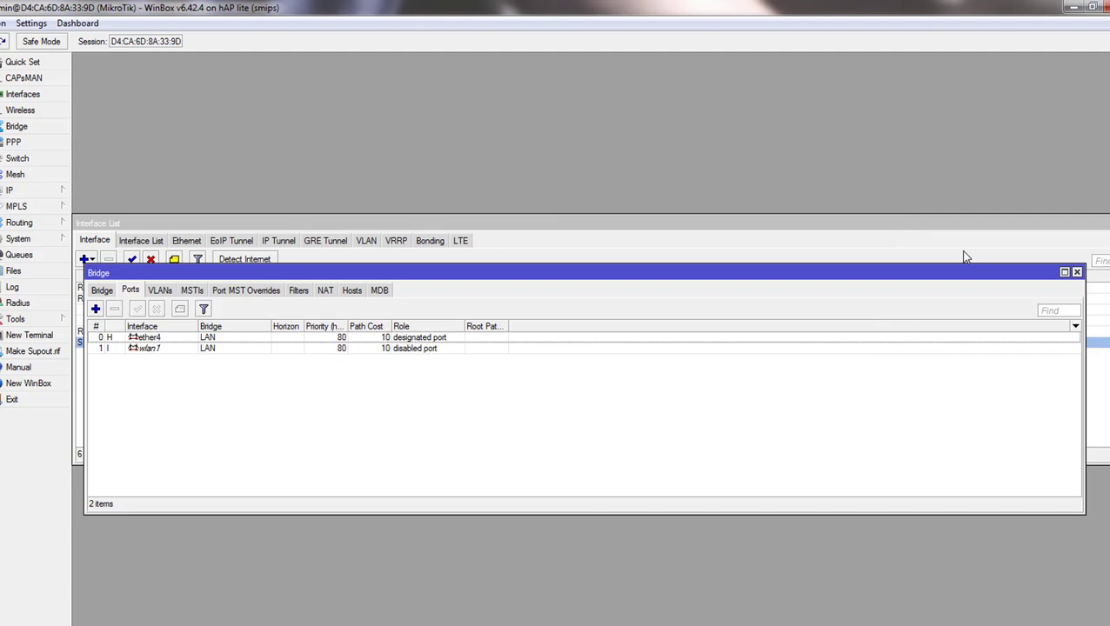
pyautogui.click(1077, 272)
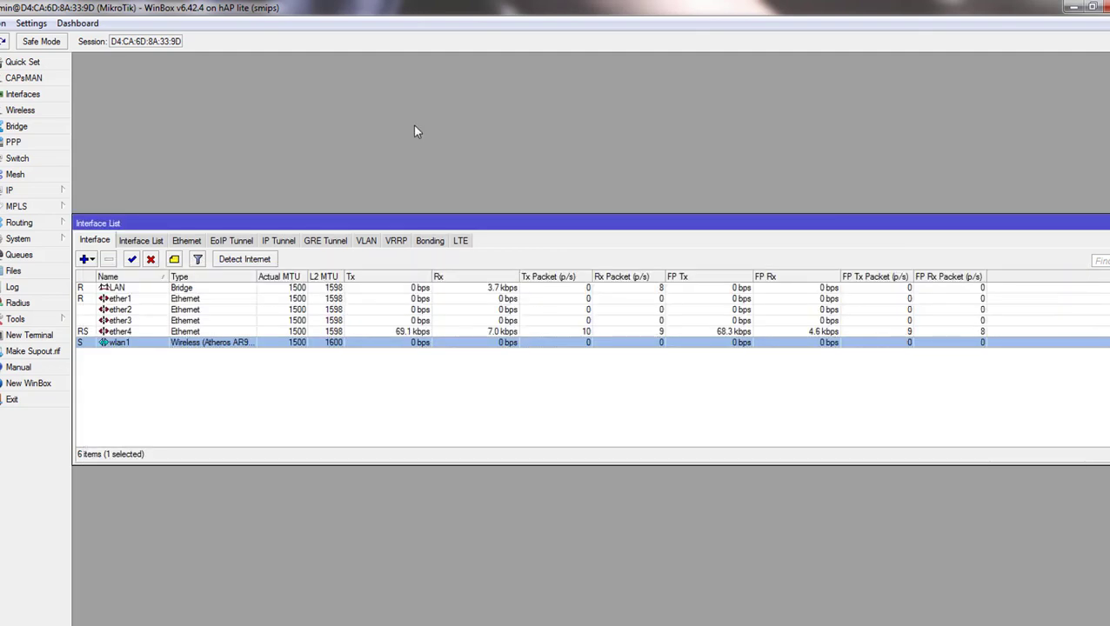
# Step: Open the wlan1 wireless interface settings and set its mode to ap bridge
pyautogui.click(51, 114)
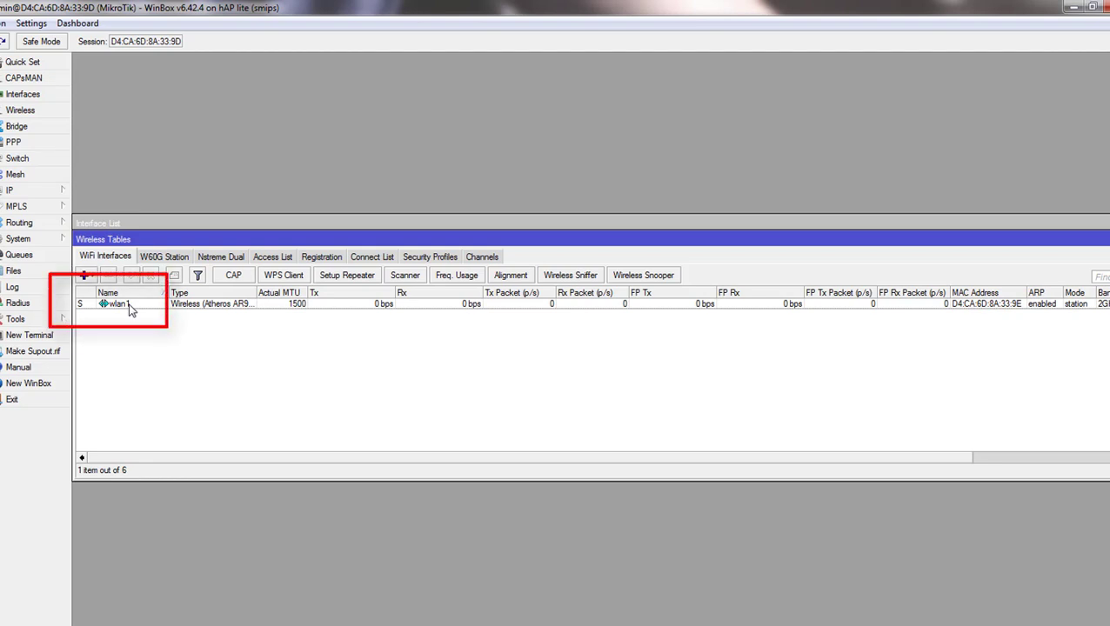
pyautogui.doubleClick(122, 304)
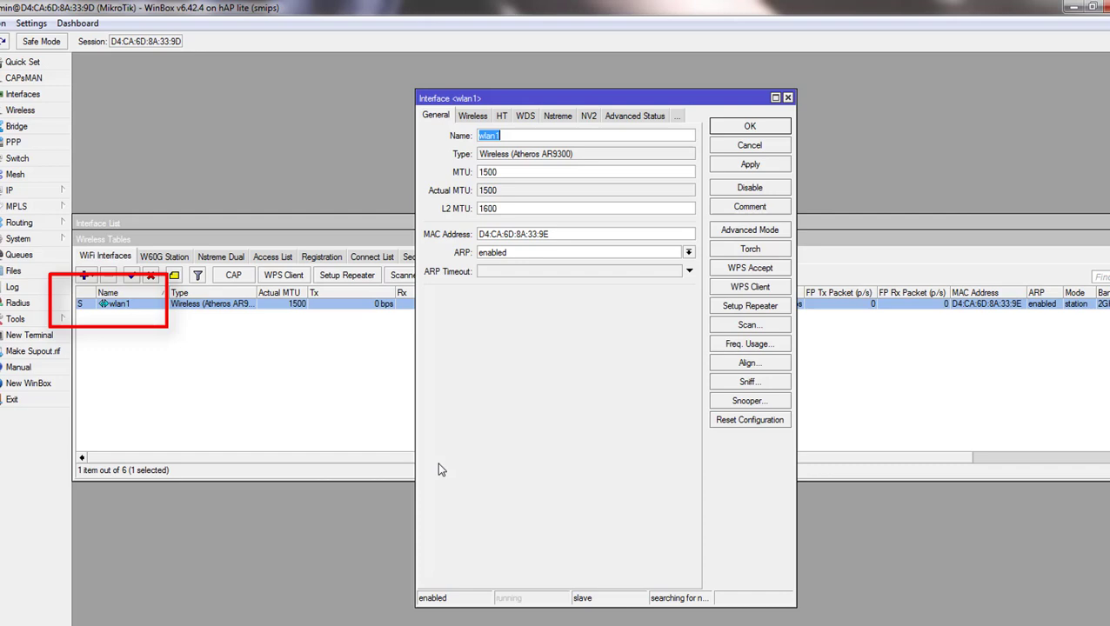
pyautogui.click(474, 116)
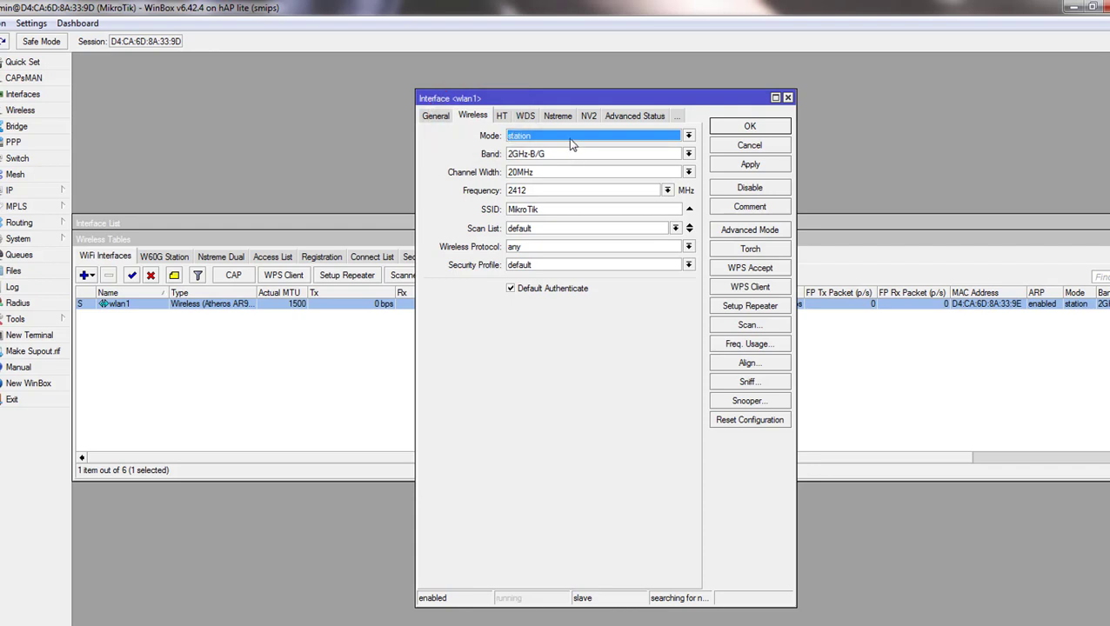
pyautogui.click(570, 139)
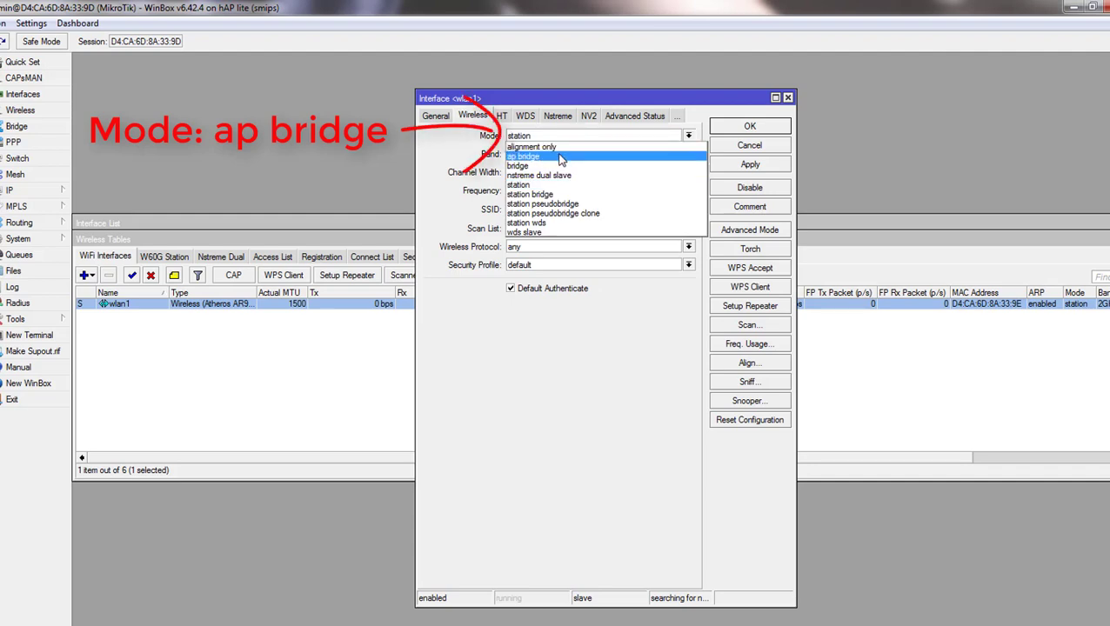
pyautogui.click(561, 158)
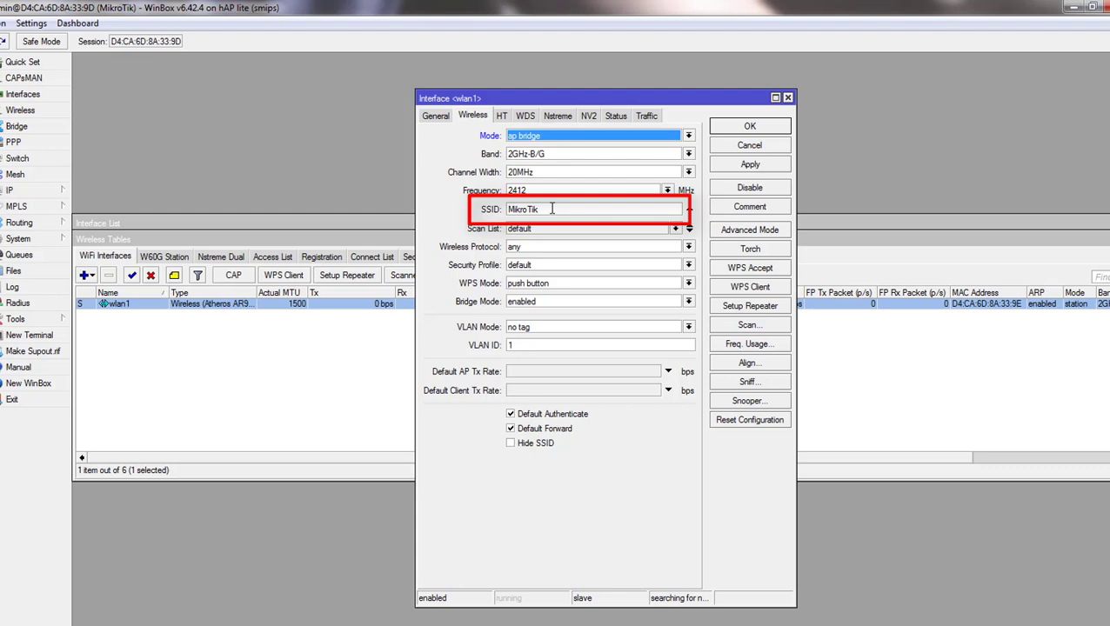
# Step: Set the SSID of wlan1 to LABYRINTH and save the interface settings
pyautogui.click(529, 209)
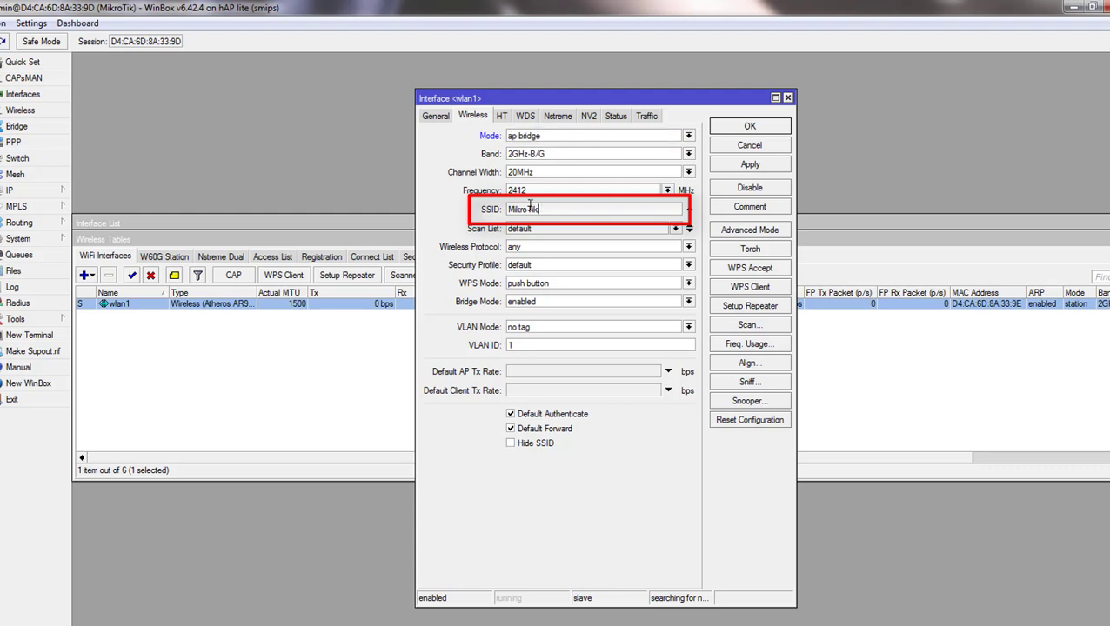
pyautogui.doubleClick(528, 209)
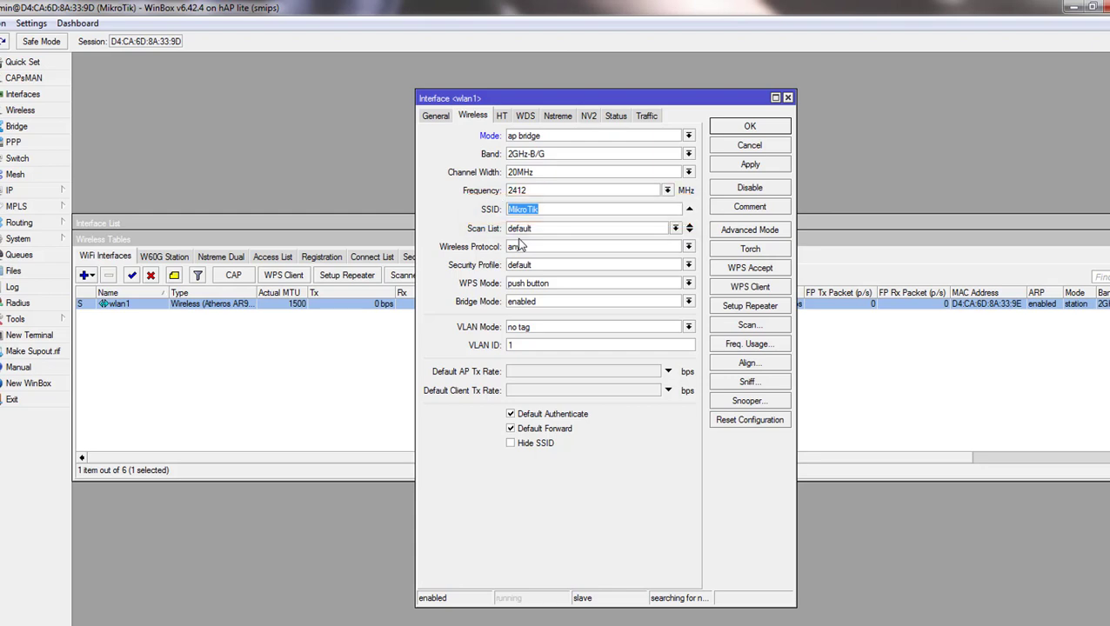
pyautogui.write('LABYRINTH')
pyautogui.click(731, 167)
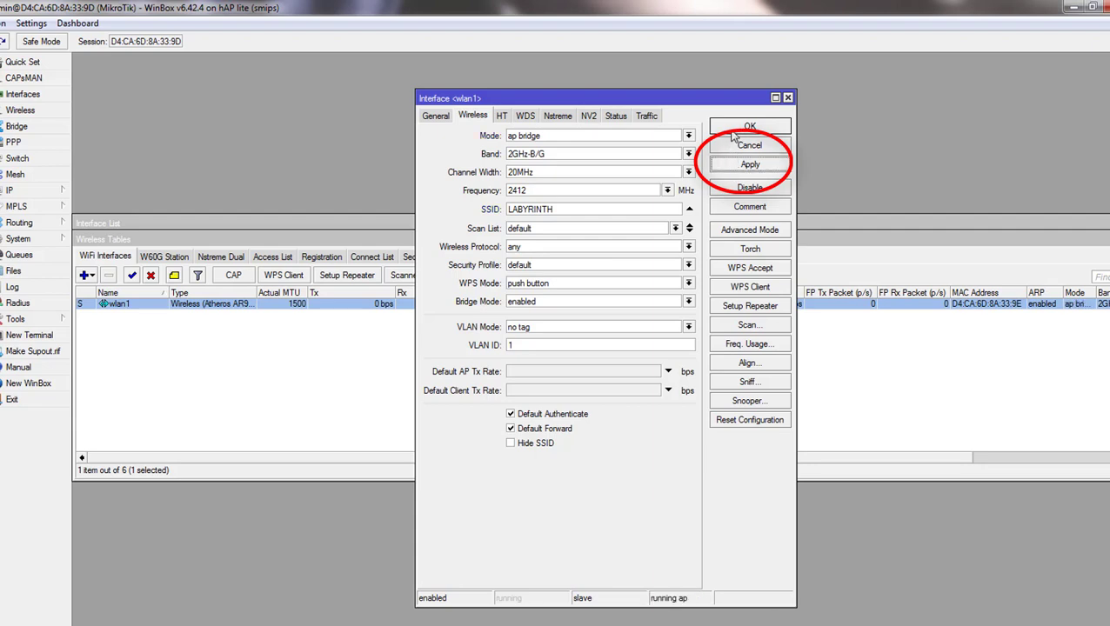
pyautogui.click(731, 132)
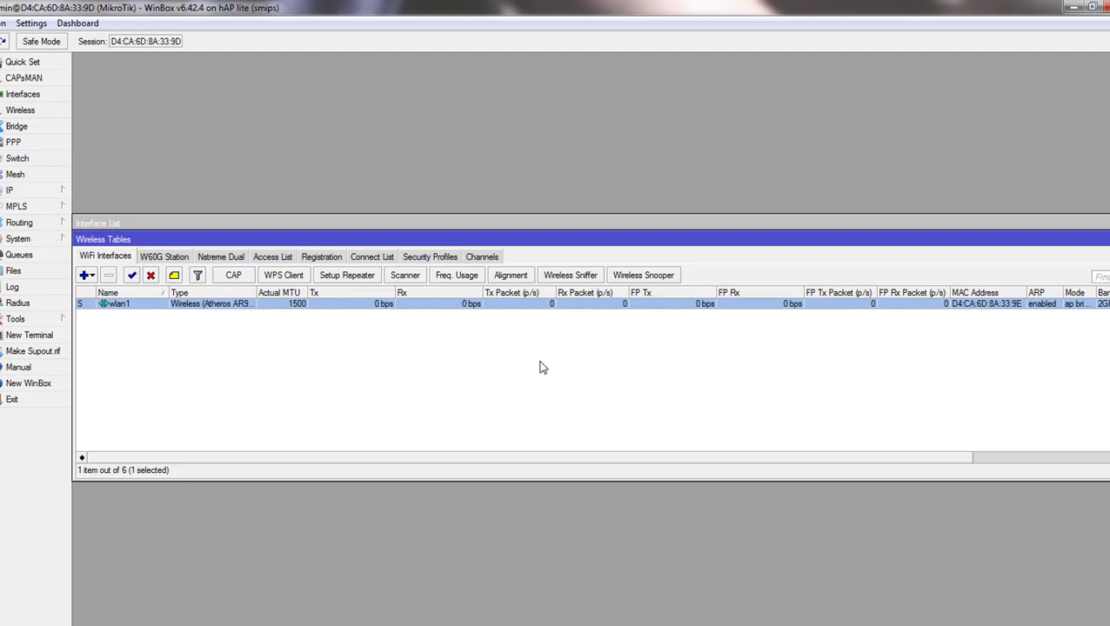
# Step: Start a new wireless security profile named password-profile and disable its WPA PSK authentication, keeping WPA2 PSK
pyautogui.click(445, 257)
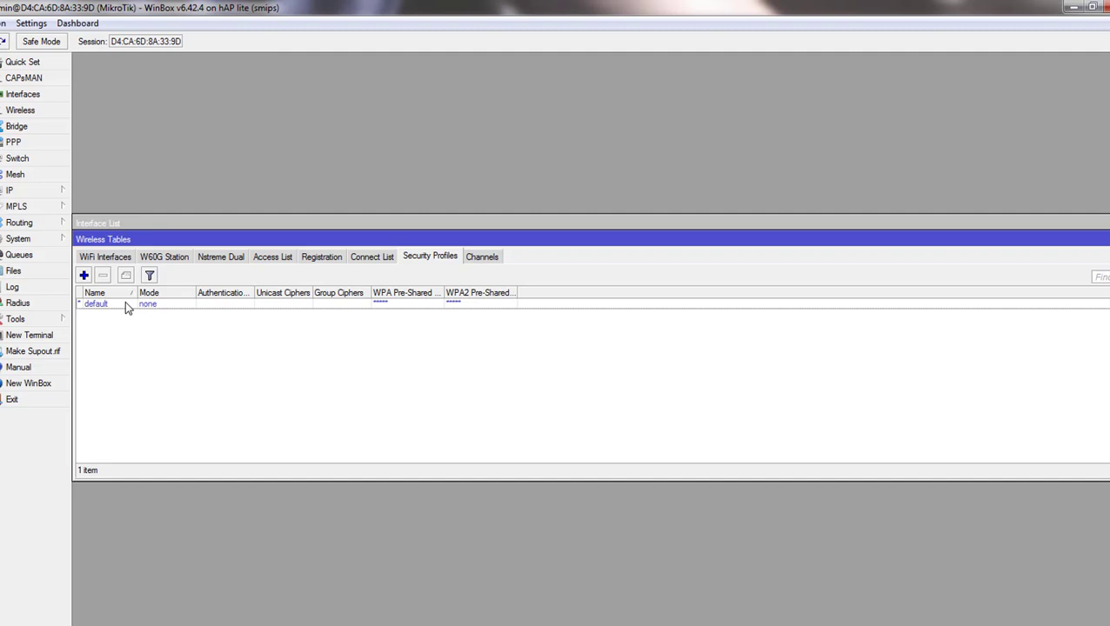
pyautogui.click(84, 275)
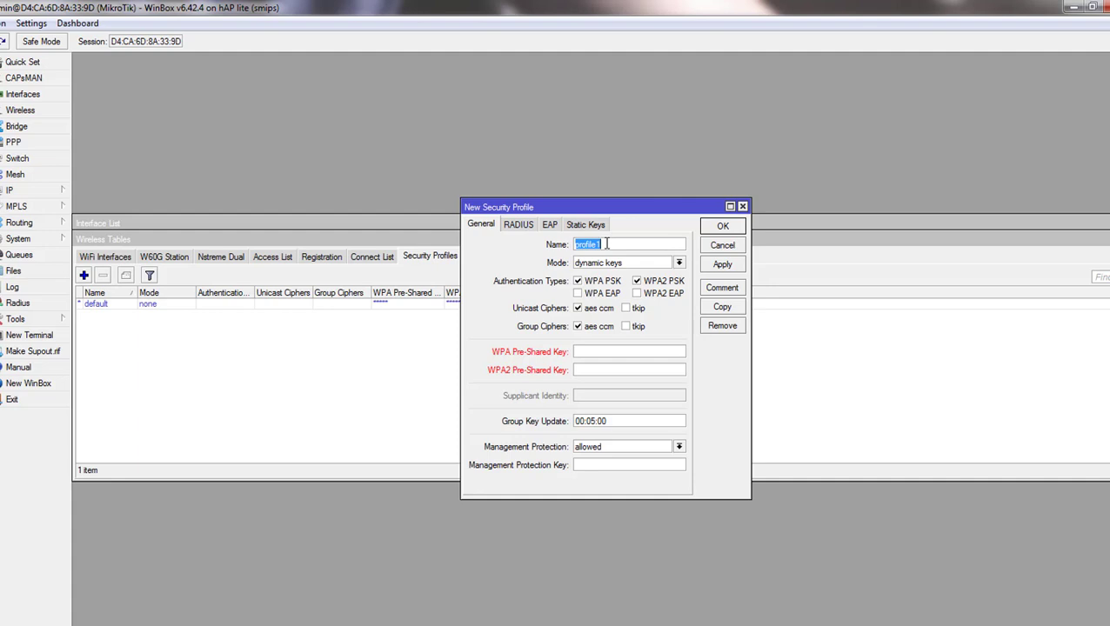
pyautogui.write('pass')
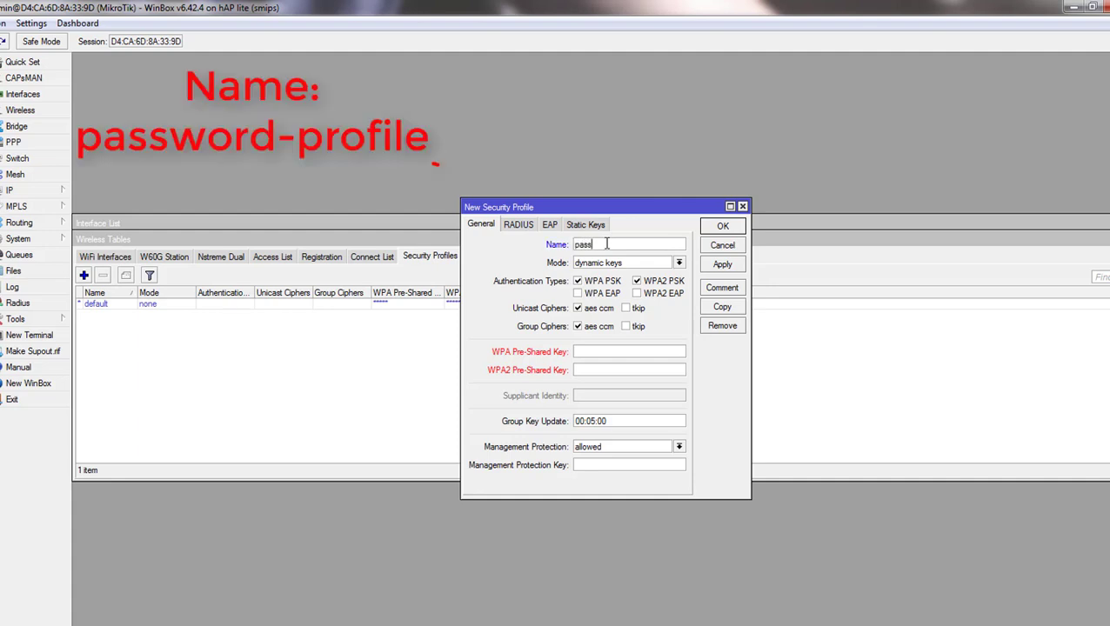
pyautogui.write('word')
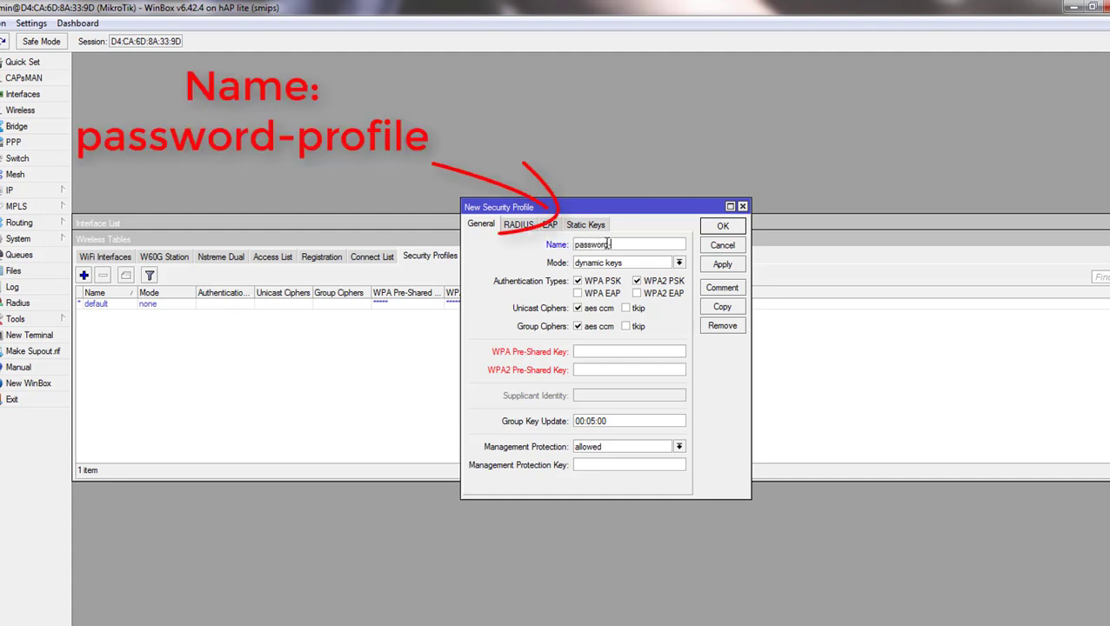
pyautogui.write('-profile')
pyautogui.click(589, 281)
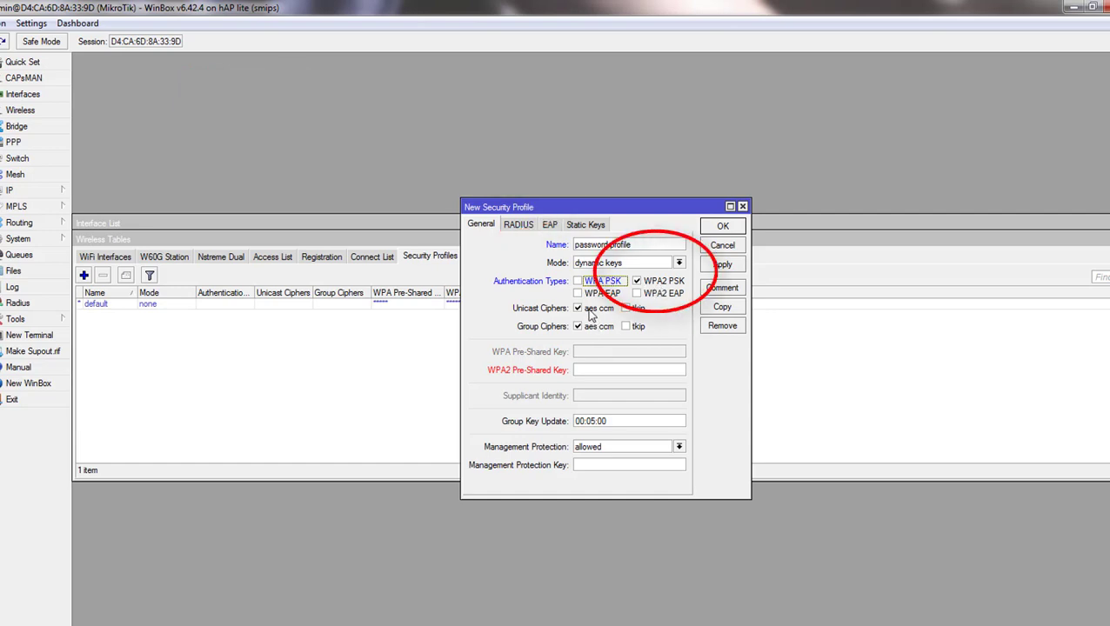
# Step: Enter the Wi-Fi password as the profile's WPA2 pre-shared key and save the security profile
pyautogui.click(590, 369)
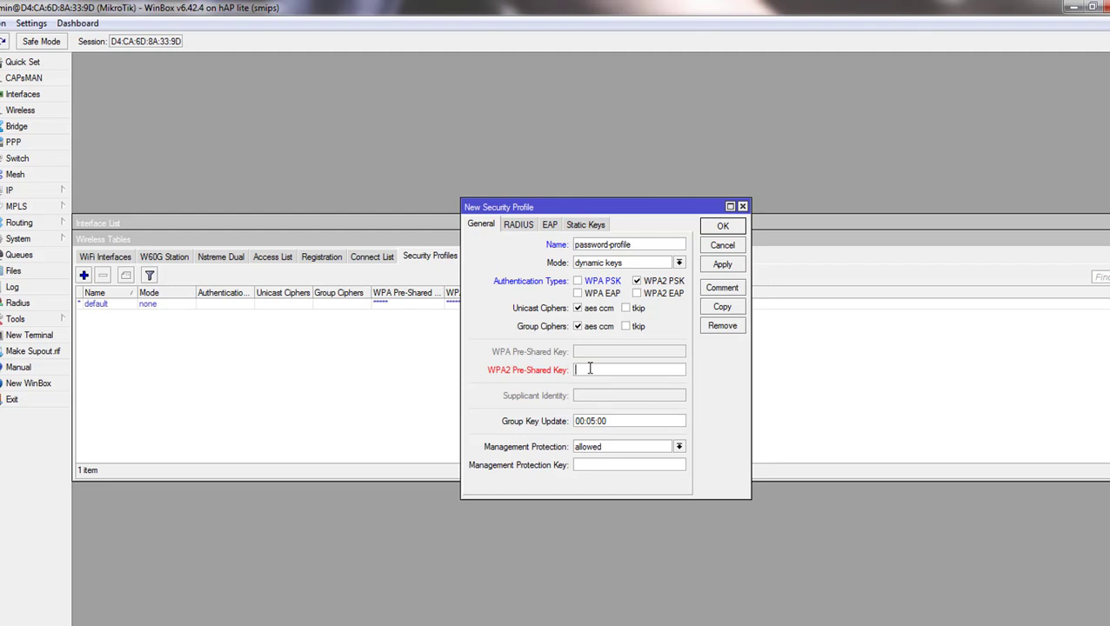
pyautogui.write('********')
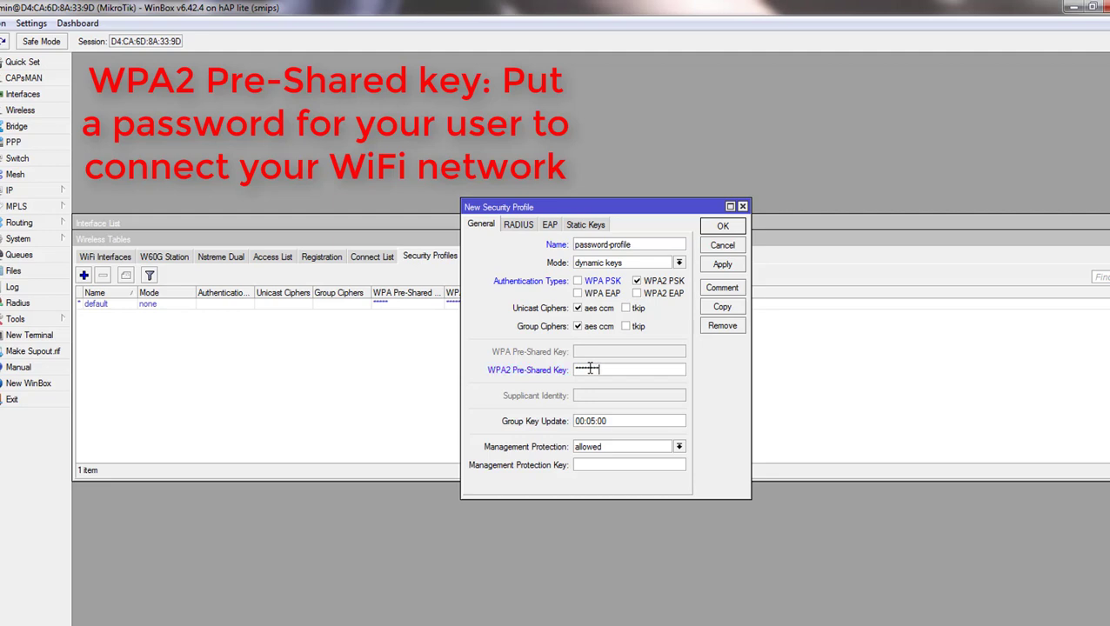
pyautogui.write('****')
pyautogui.click(721, 265)
pyautogui.press('Return')
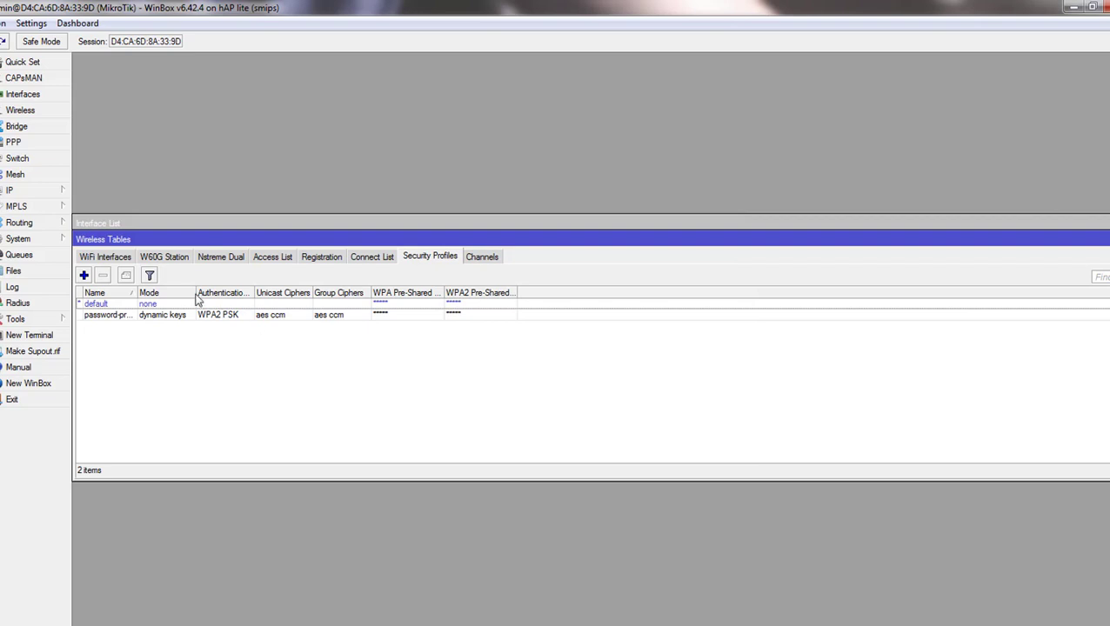
# Step: Assign the password-profile security profile to the wlan1 interface and save the settings
pyautogui.click(116, 258)
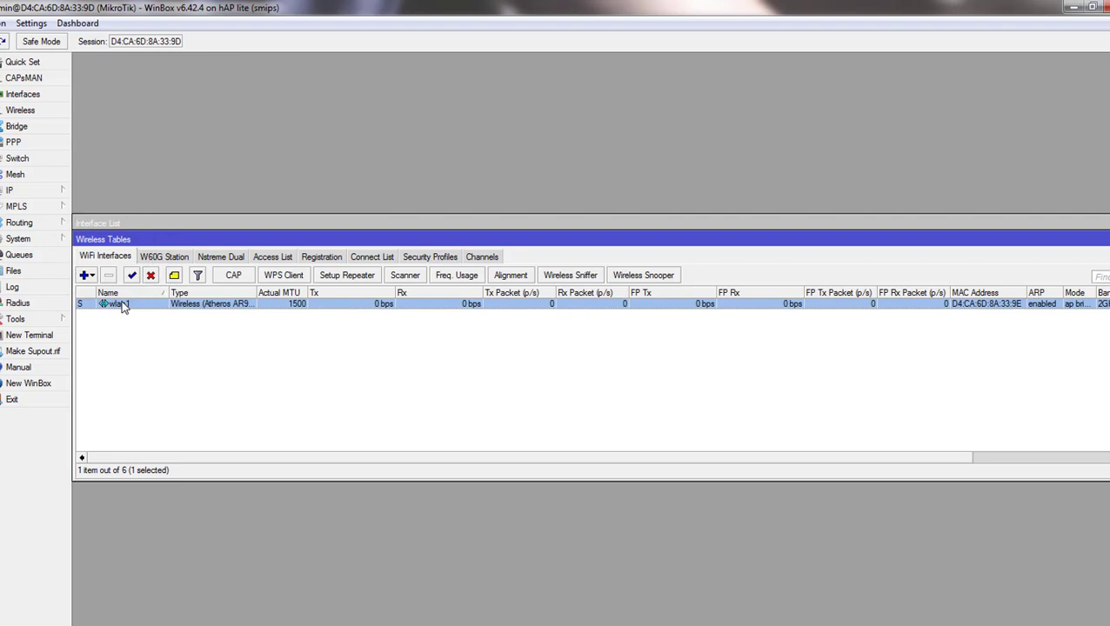
pyautogui.doubleClick(130, 307)
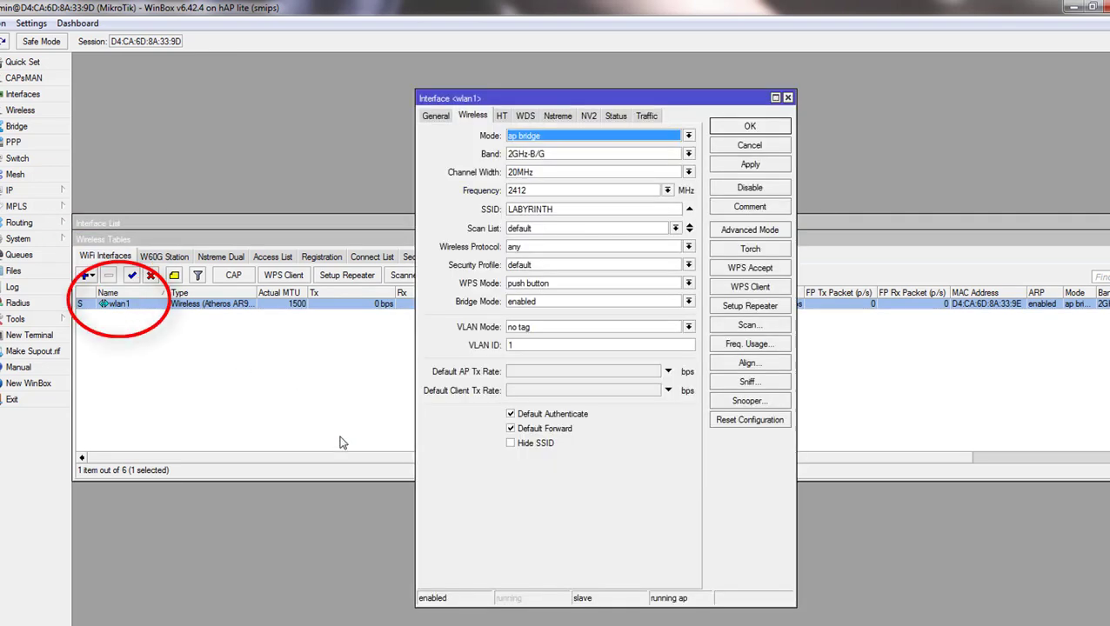
pyautogui.click(595, 264)
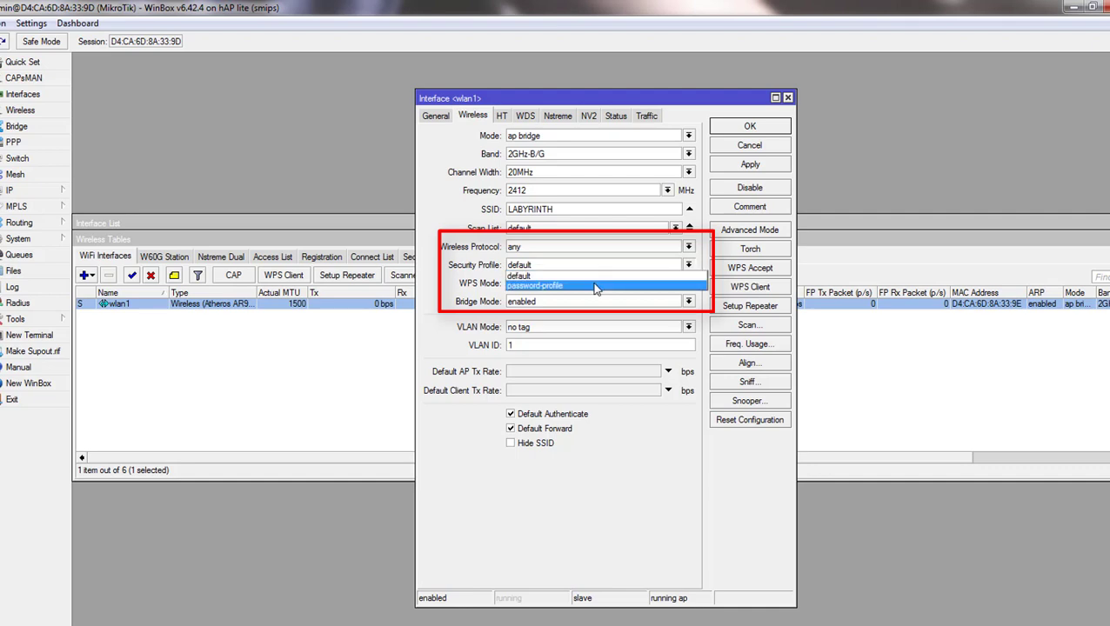
pyautogui.click(595, 287)
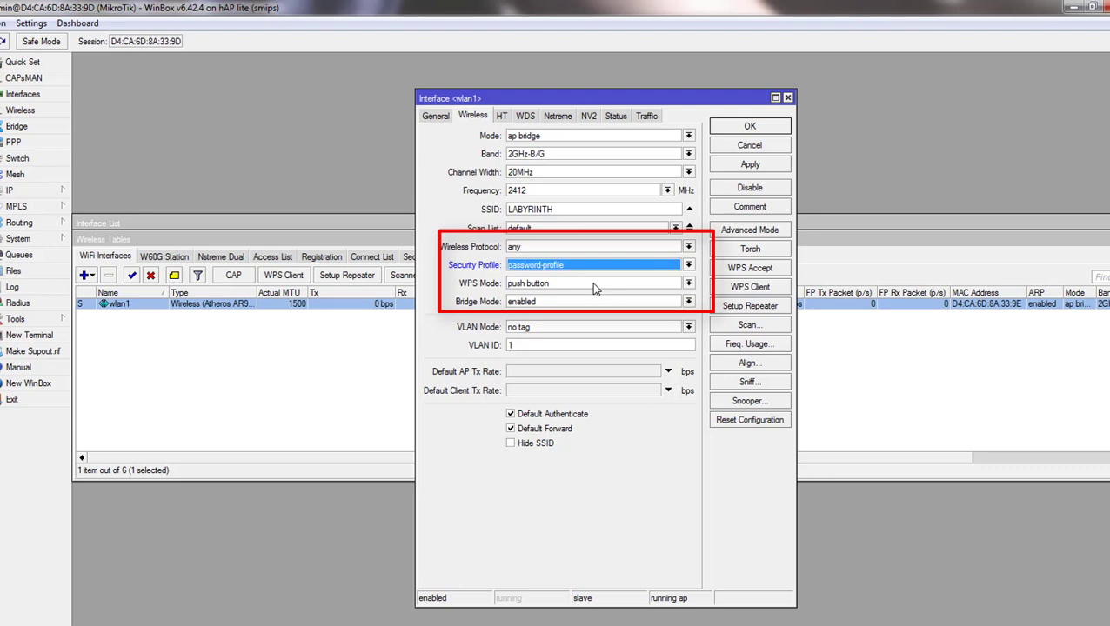
pyautogui.click(745, 164)
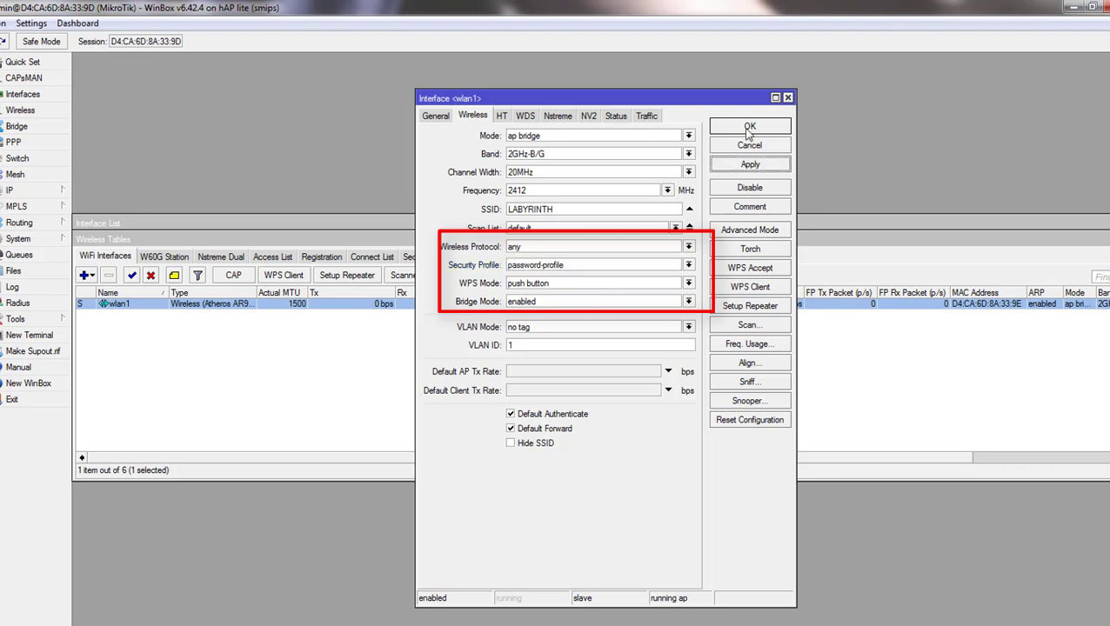
pyautogui.click(748, 128)
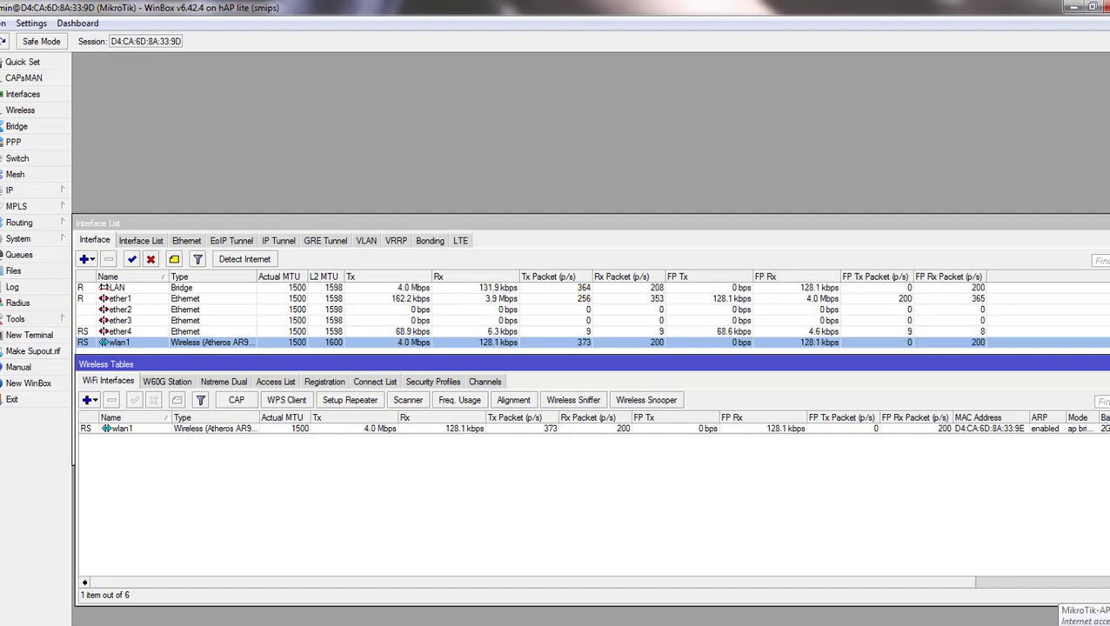
# Step: Display the computer's available wireless networks and look for the LABYRINTH network
pyautogui.click(1087, 624)
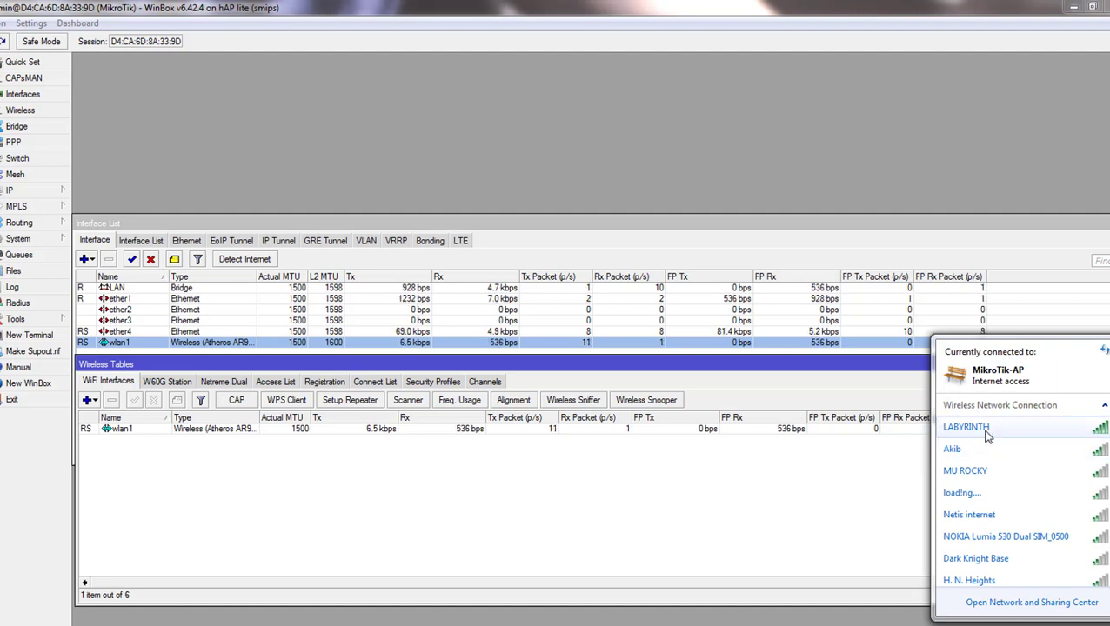
pyautogui.moveTo(984, 467)
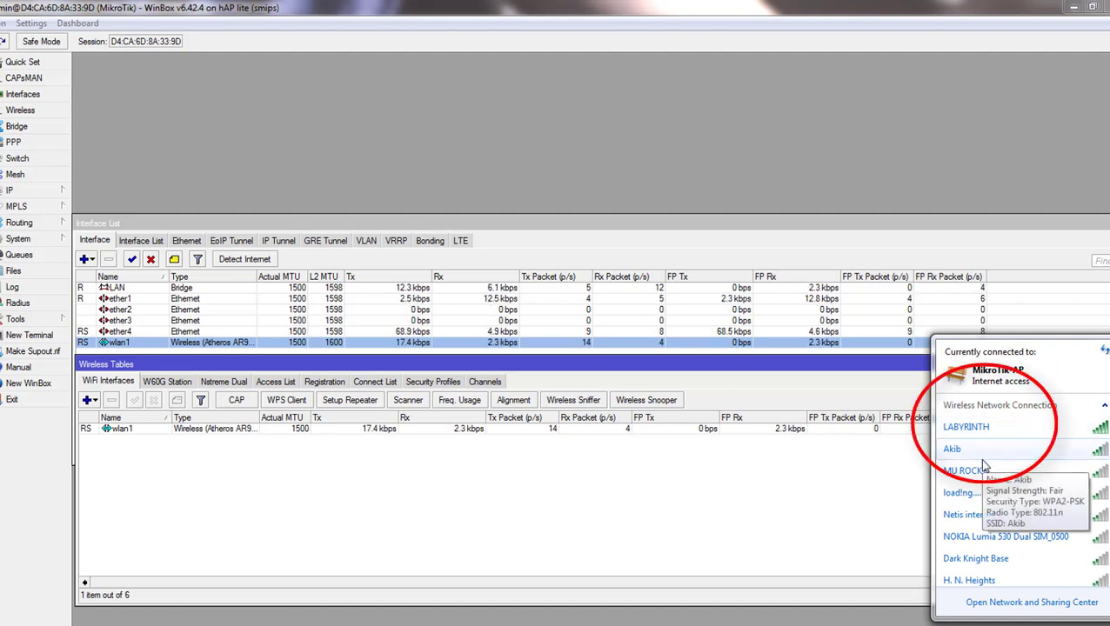